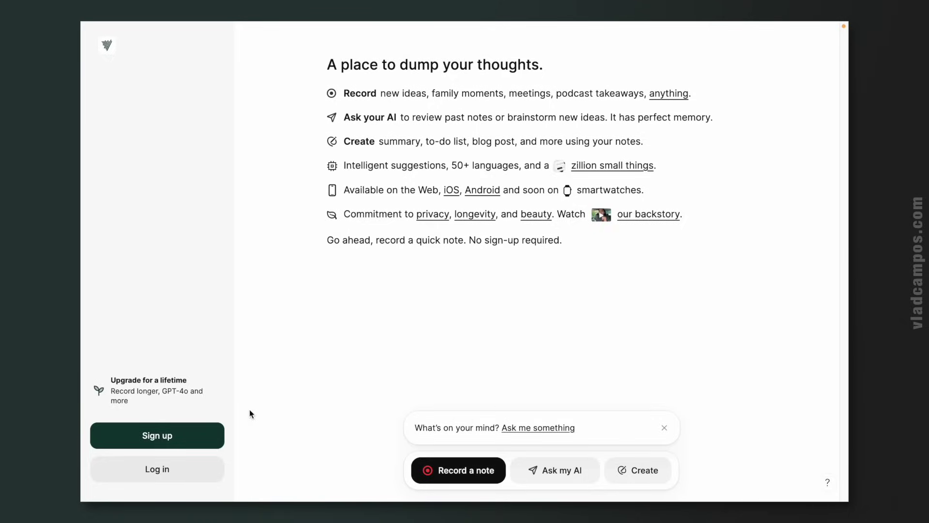
# Look at the lifetime upgrade offer and browse the timeline of recorded notes
pyautogui.click(161, 393)
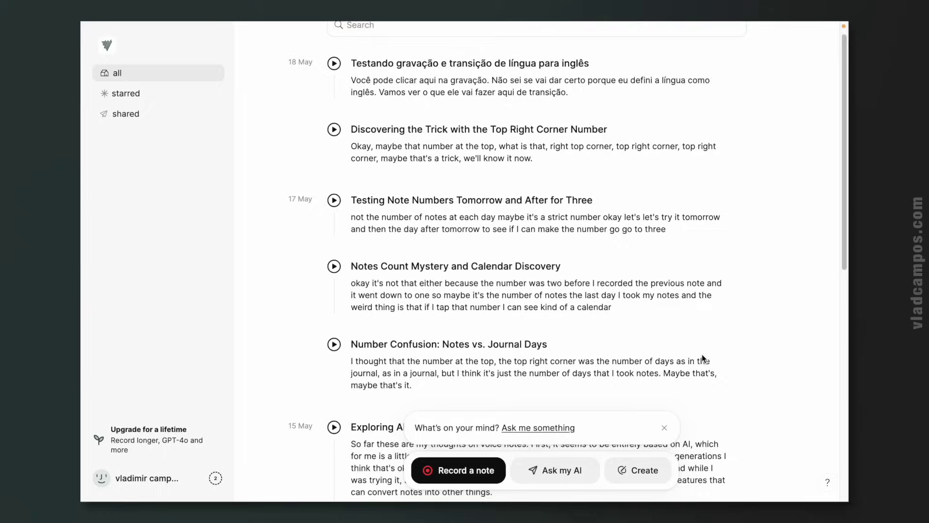
pyautogui.scroll(-2, 702, 355)
pyautogui.scroll(-5, 701, 354)
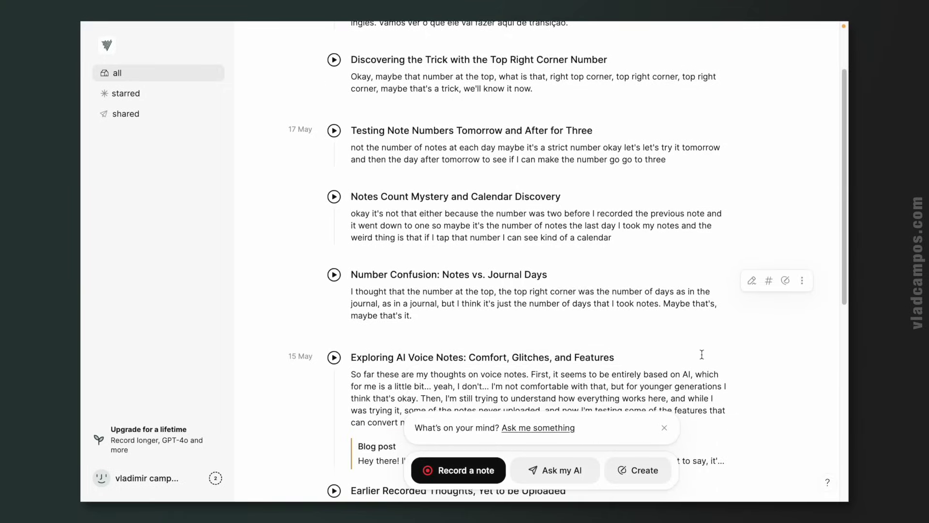
pyautogui.scroll(4, 702, 358)
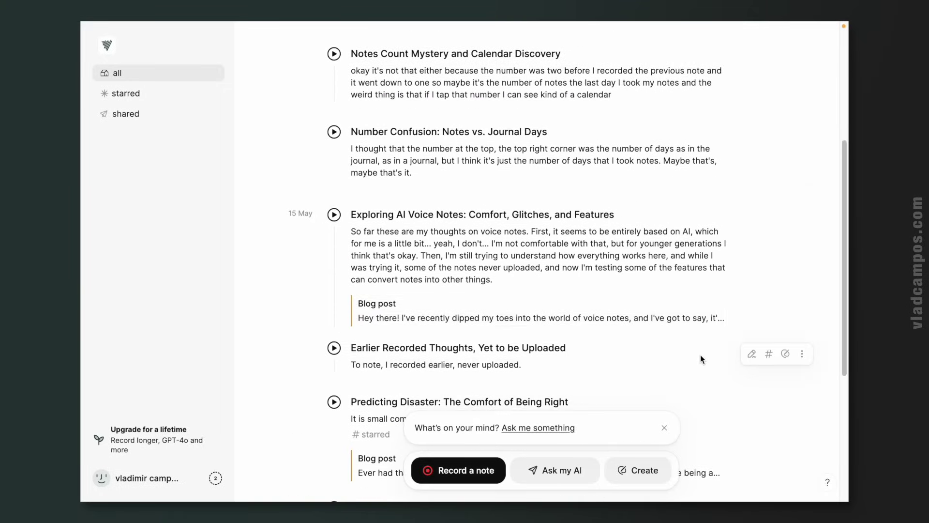
pyautogui.scroll(1, 701, 358)
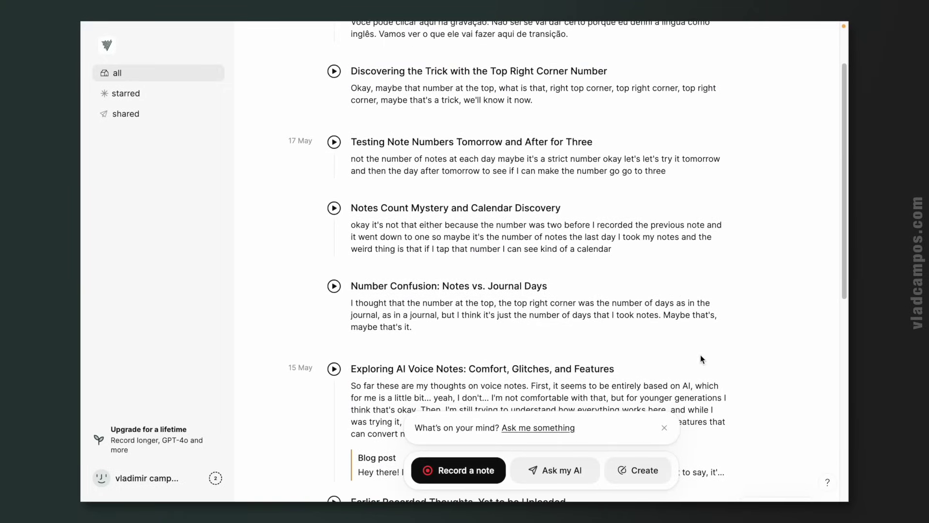
pyautogui.scroll(3, 701, 357)
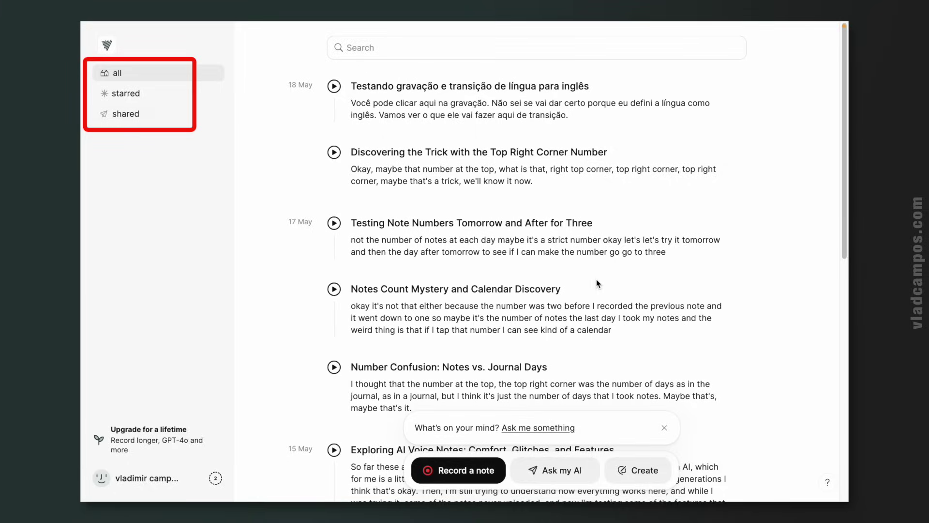
# Review the starred and shared note lists, then return to all notes
pyautogui.click(180, 97)
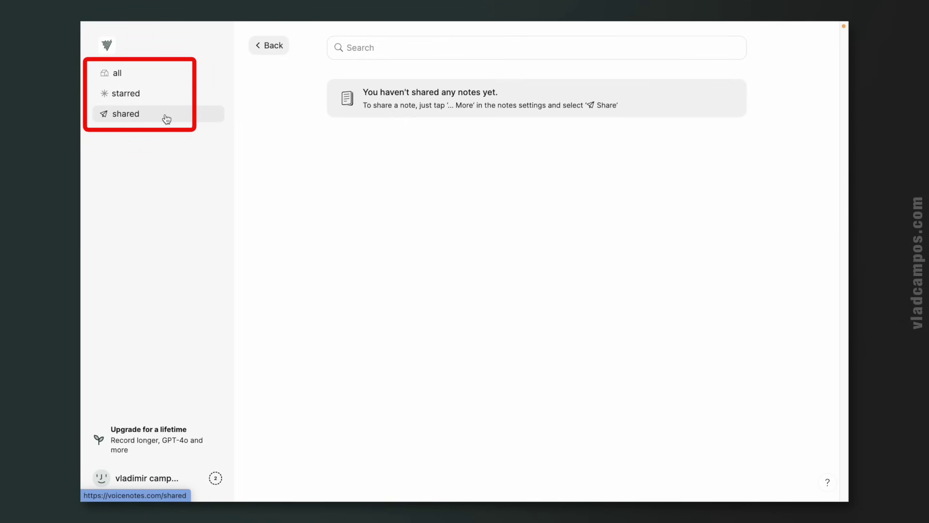
pyautogui.click(120, 76)
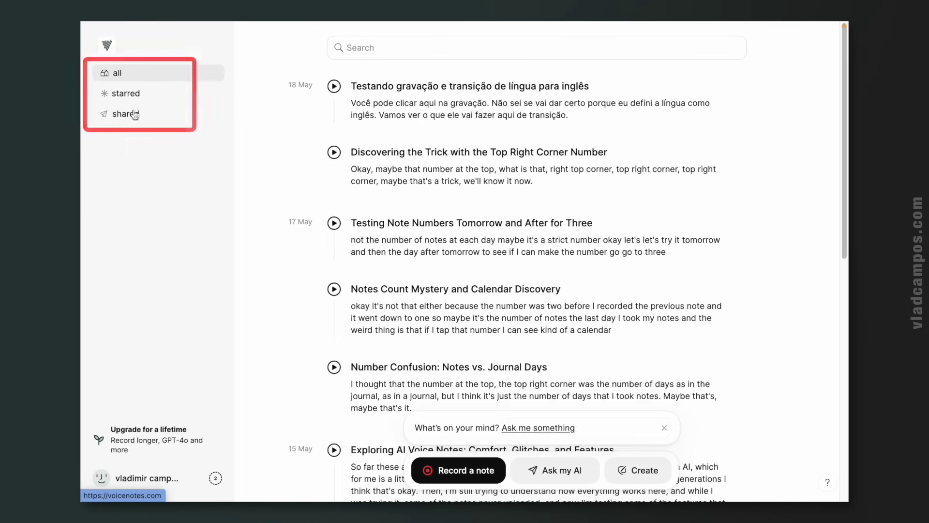
# View the lifetime and monthly upgrade plans, close the offer, and check the account options
pyautogui.click(155, 439)
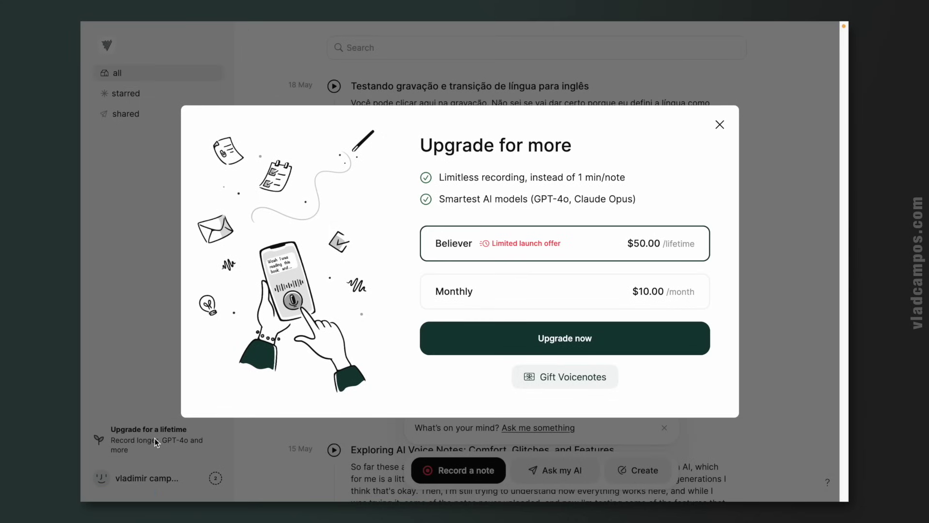
pyautogui.click(720, 126)
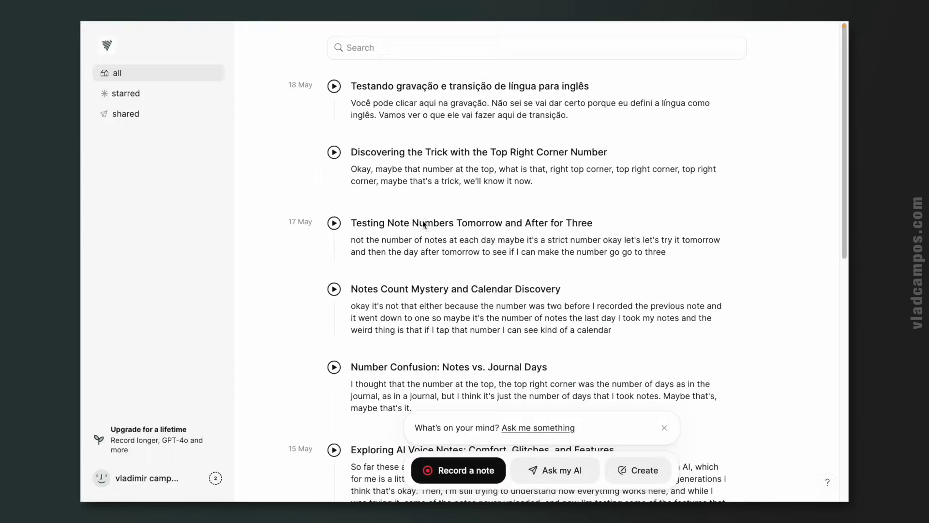
pyautogui.click(127, 478)
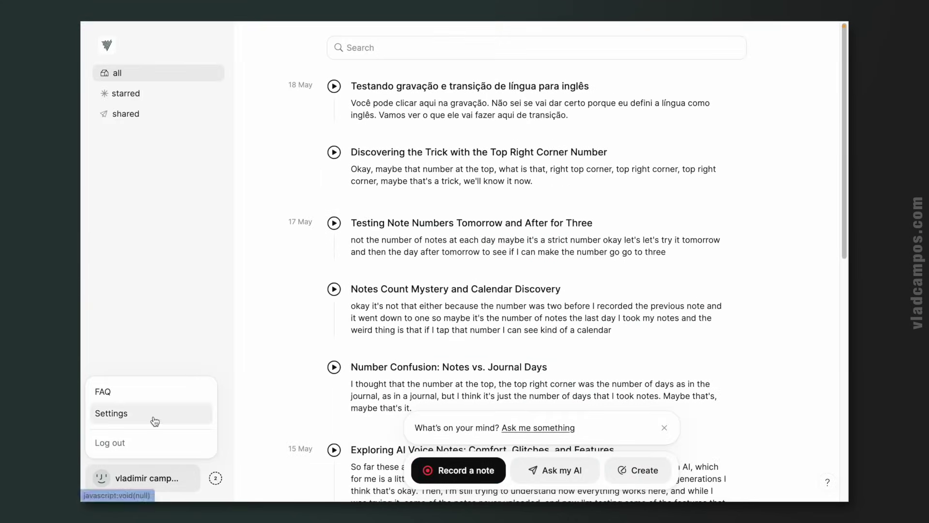
pyautogui.click(170, 299)
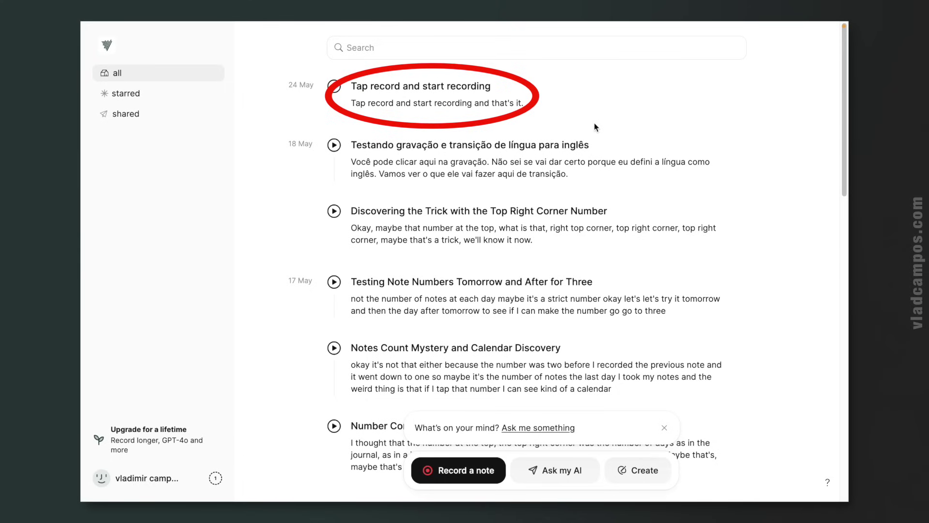
# Inspect the edit view of the "Tap record and start recording" note and cancel the editing
pyautogui.scroll(-6, 613, 203)
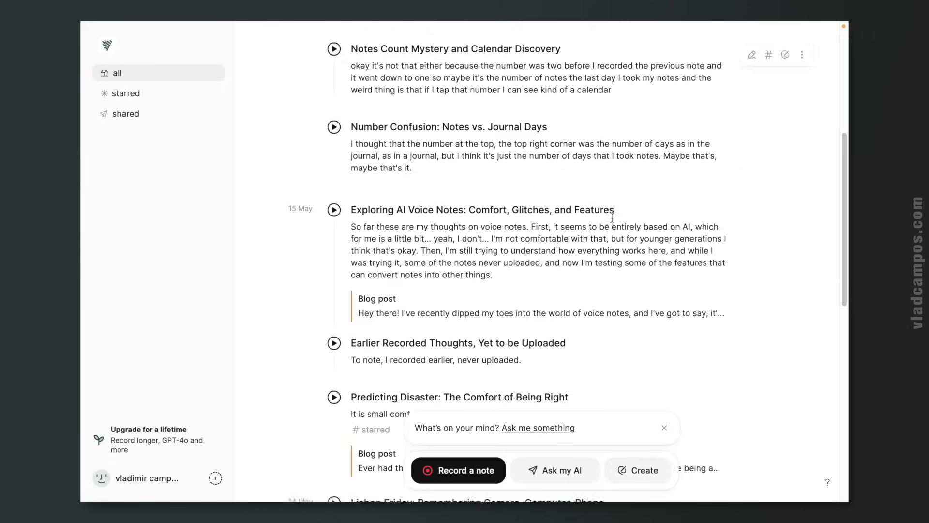
pyautogui.scroll(8, 612, 220)
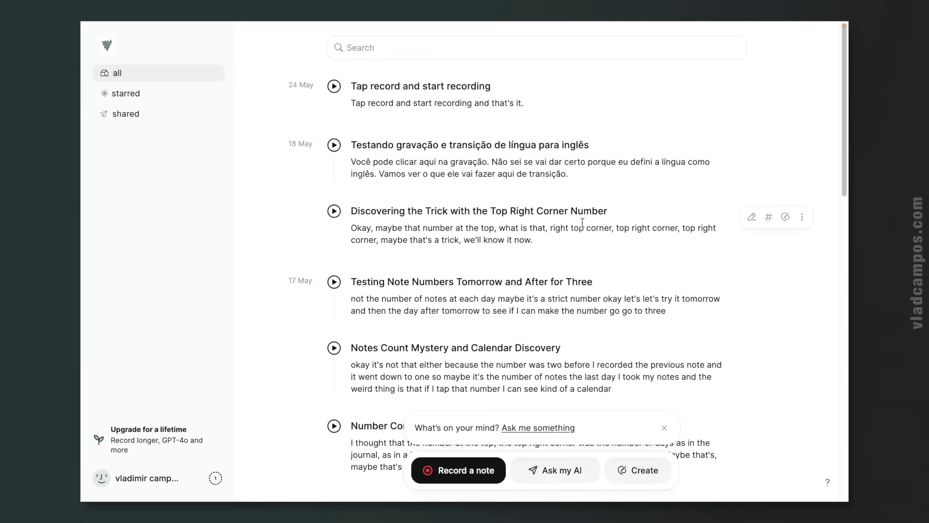
pyautogui.moveTo(664, 97)
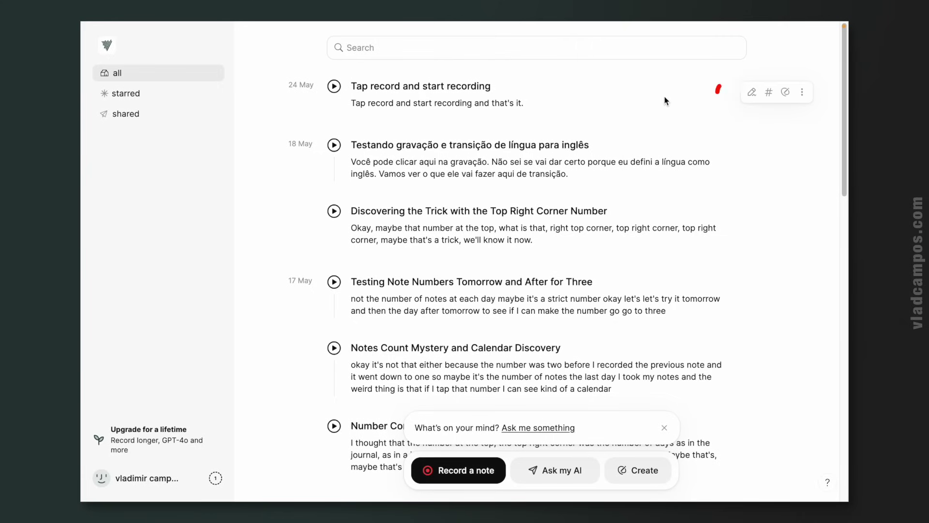
pyautogui.click(753, 93)
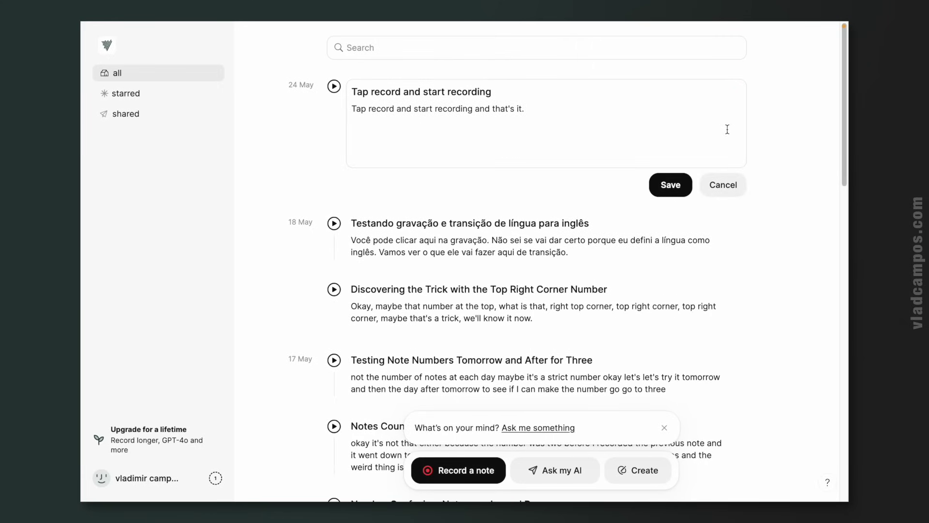
pyautogui.click(726, 184)
# Add a new tag "video" to the "Tap record and start recording" note
pyautogui.moveTo(761, 98)
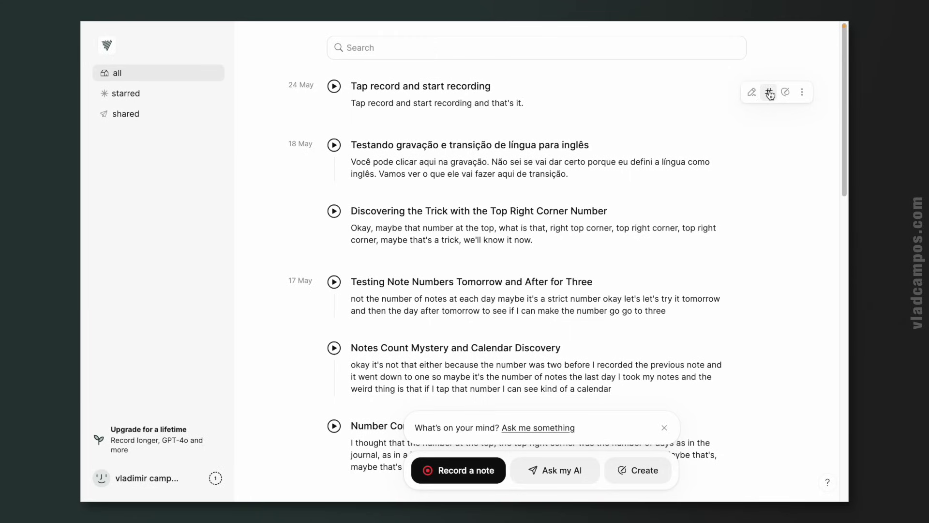
pyautogui.click(769, 93)
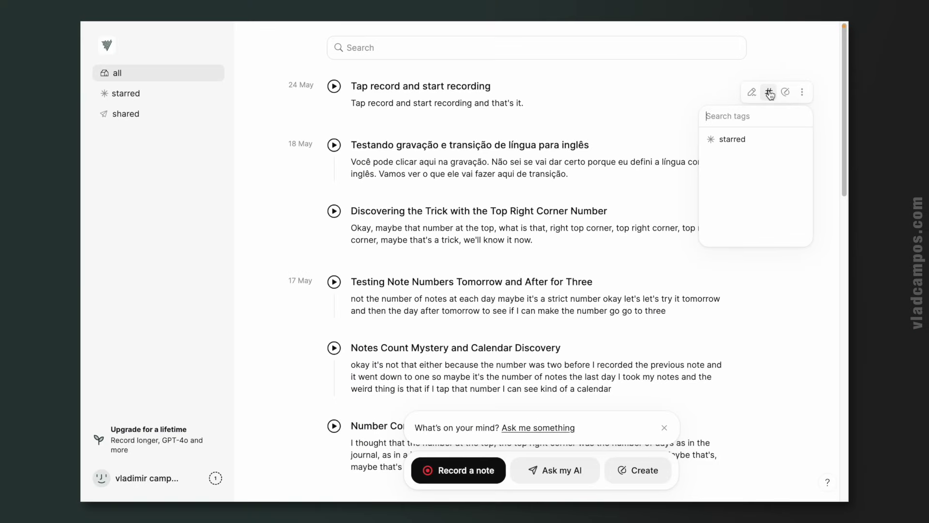
pyautogui.write('video')
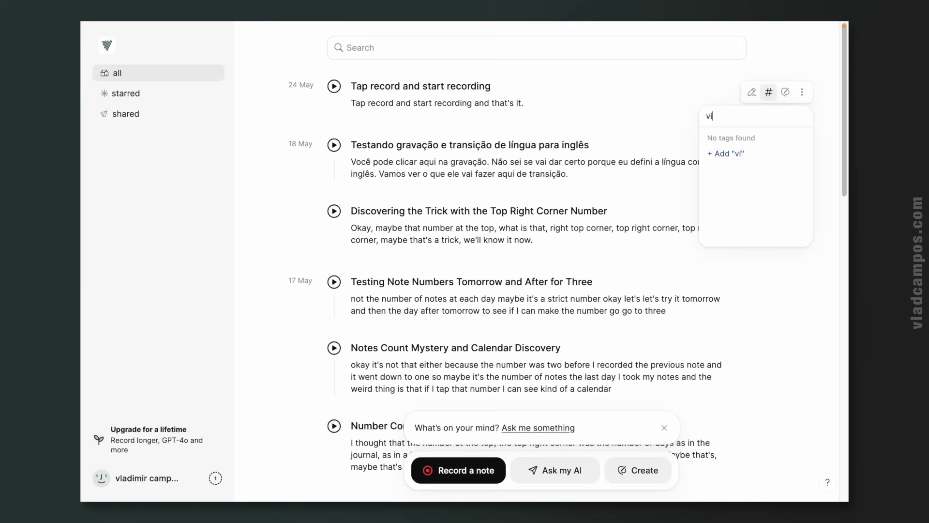
pyautogui.click(745, 155)
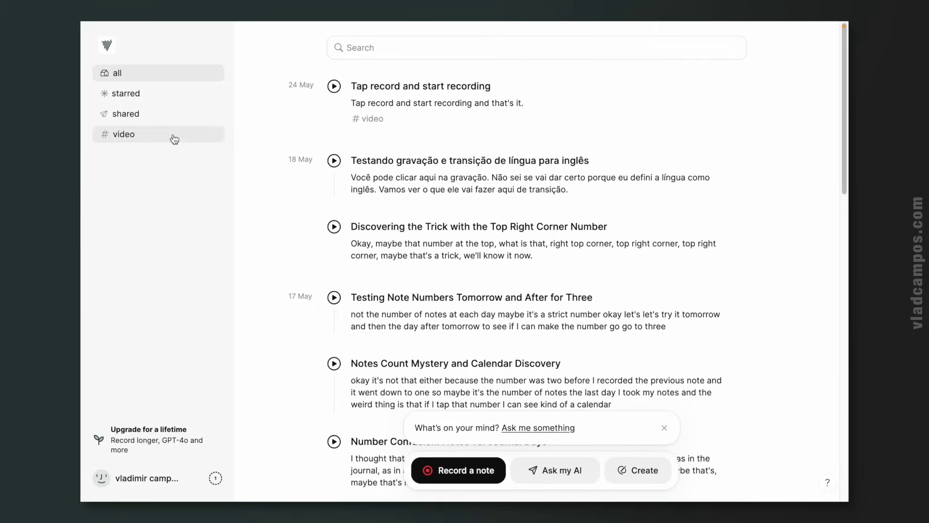
# View the notes tagged video and the starred notes, and return to all notes
pyautogui.click(173, 139)
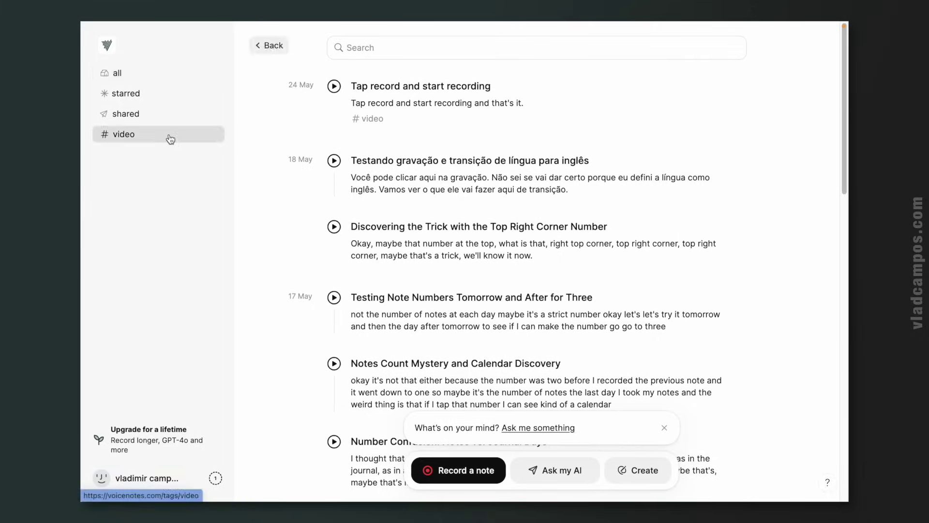
pyautogui.click(157, 101)
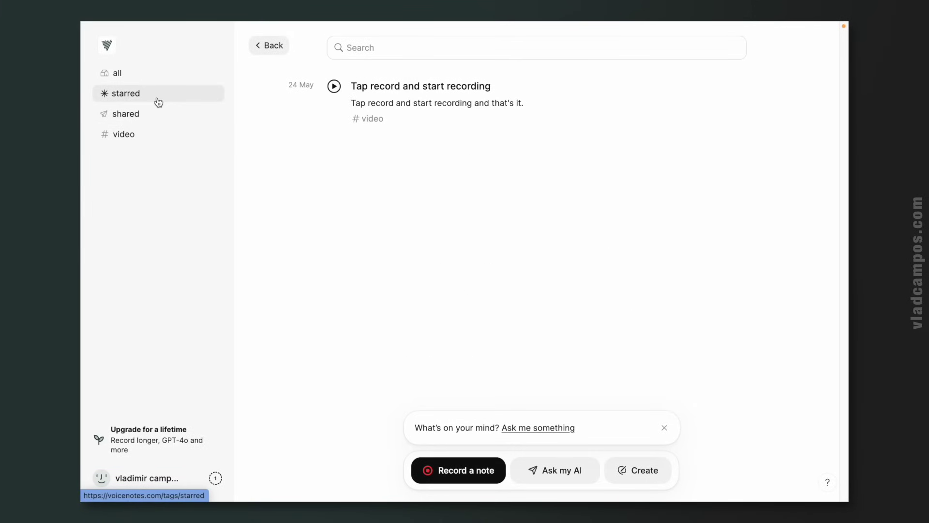
pyautogui.click(151, 137)
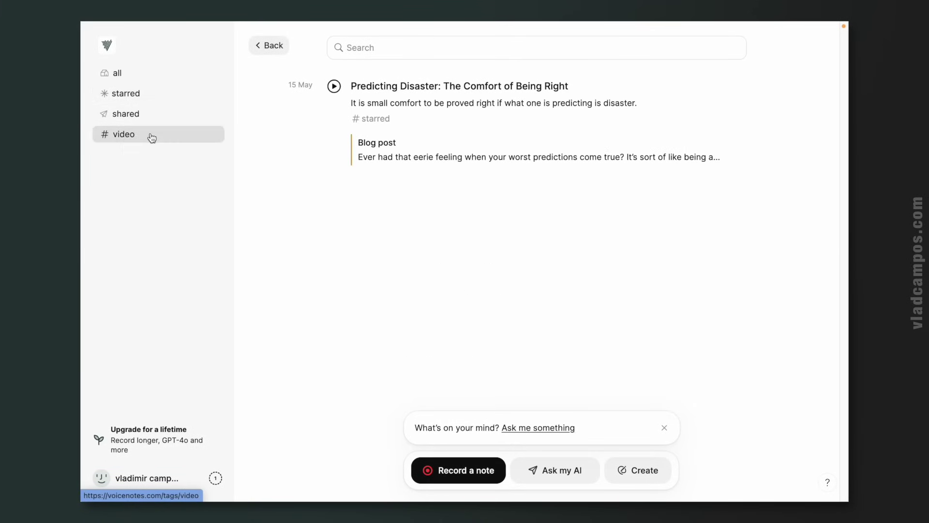
pyautogui.click(141, 79)
# Generate a blog post from the "Notes Count Mystery and Calendar Discovery" note
pyautogui.moveTo(727, 244)
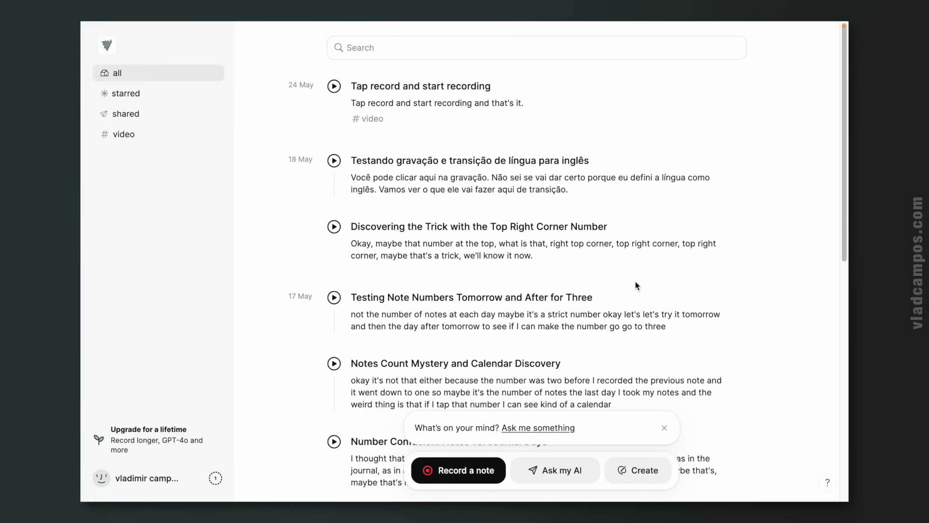
pyautogui.scroll(-3, 636, 286)
pyautogui.moveTo(591, 310)
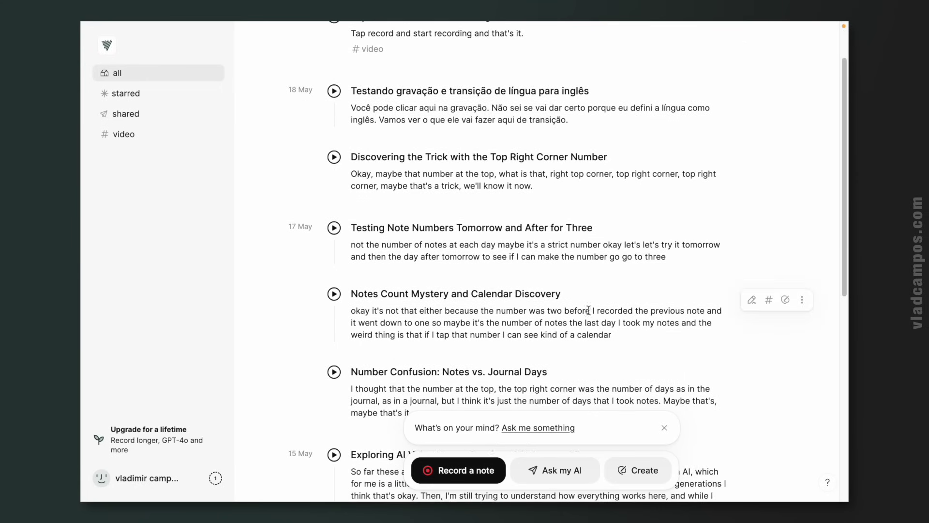
pyautogui.click(785, 300)
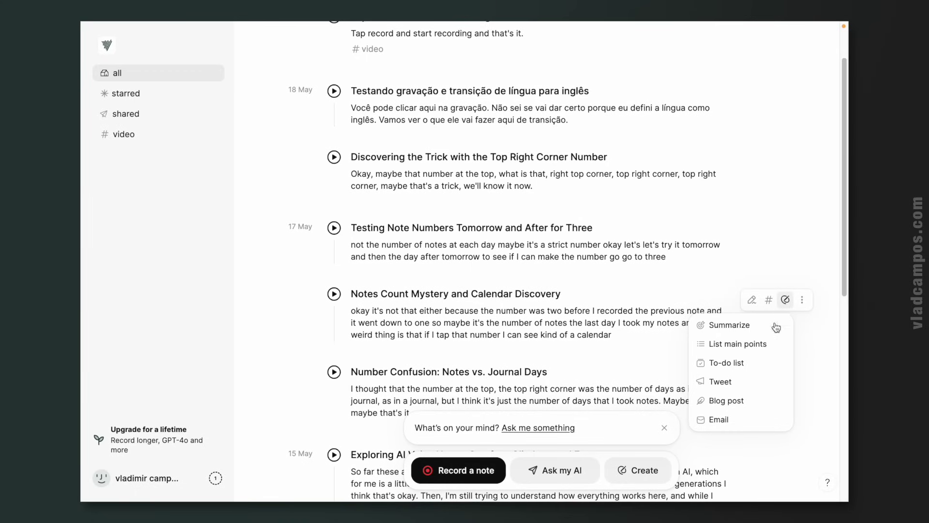
pyautogui.click(750, 401)
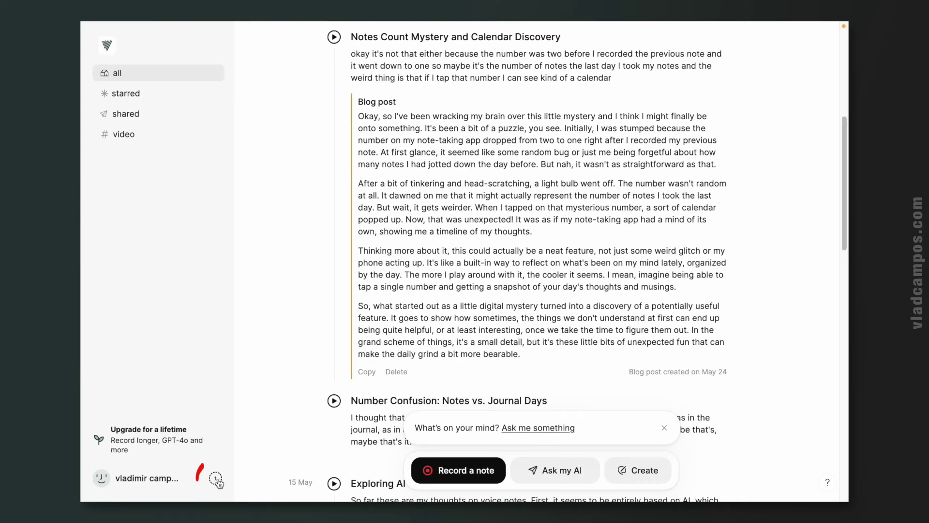
# Examine the note-taking rank and the daily activity calendar for the most recent days
pyautogui.click(216, 478)
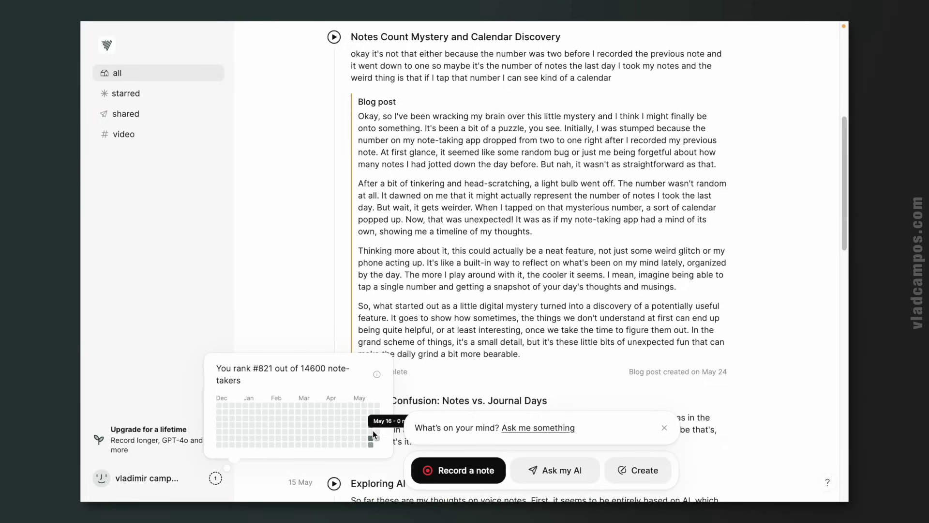
pyautogui.moveTo(372, 420)
pyautogui.moveTo(378, 442)
pyautogui.moveTo(377, 375)
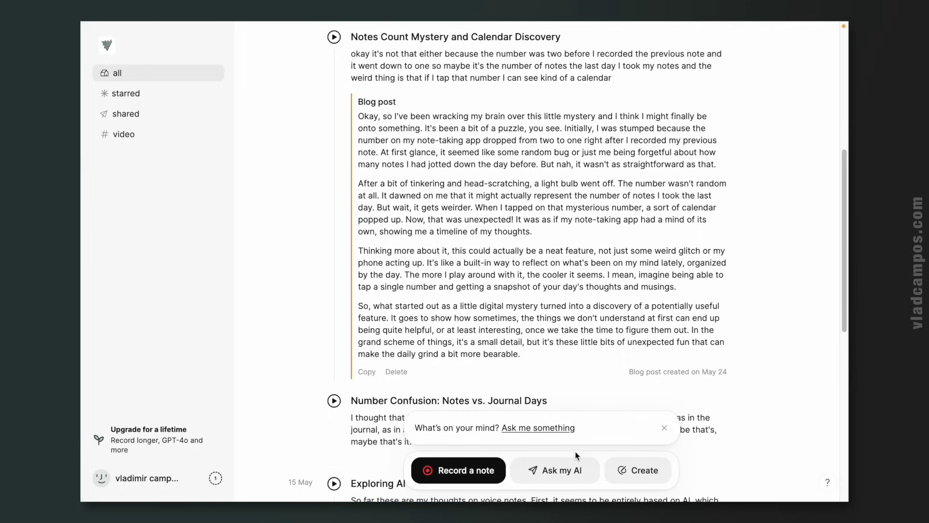
# Ask the personal AI "Show me the notes I created last week."
pyautogui.click(573, 475)
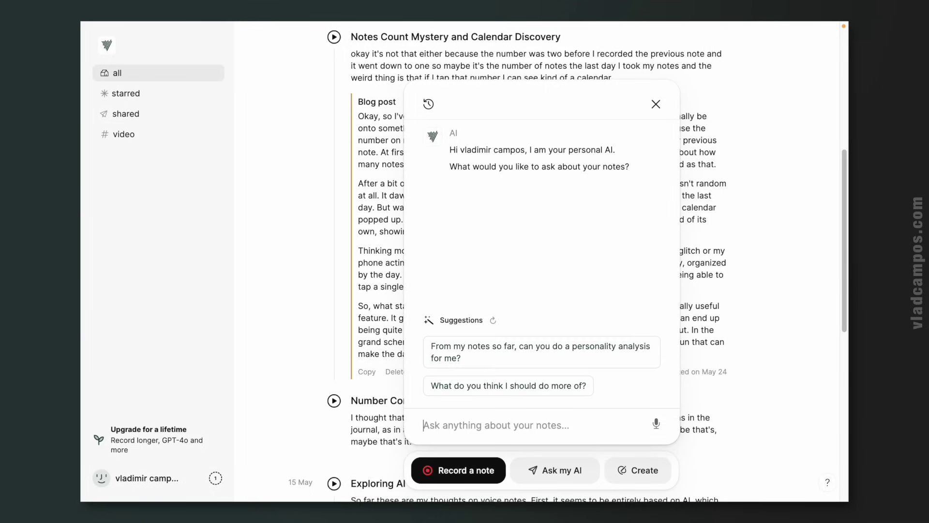
pyautogui.write('Show me ')
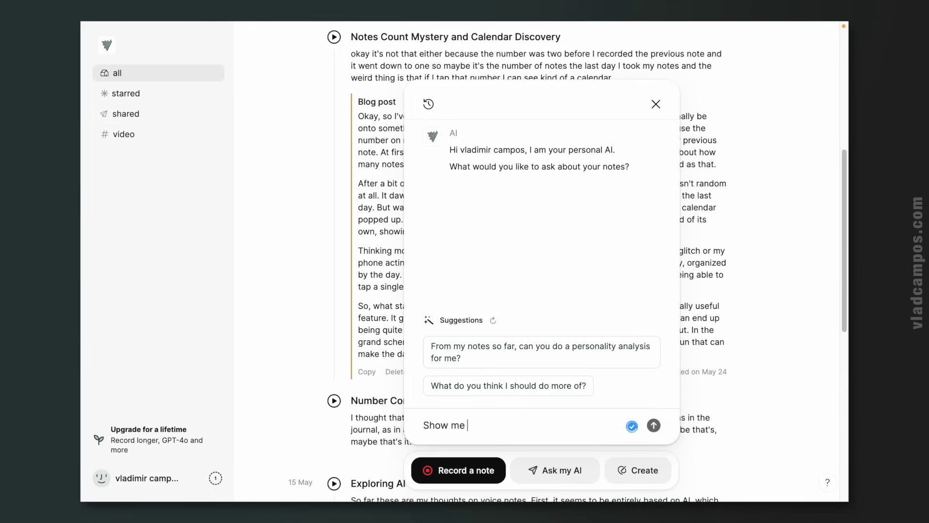
pyautogui.write('the notes I created last week.')
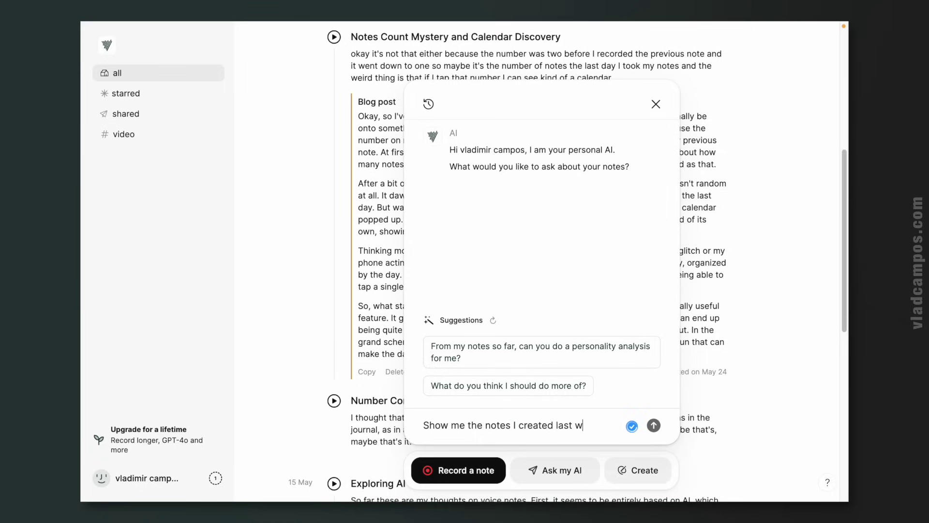
pyautogui.hotkey('shift', 'Return')
pyautogui.press('Return')
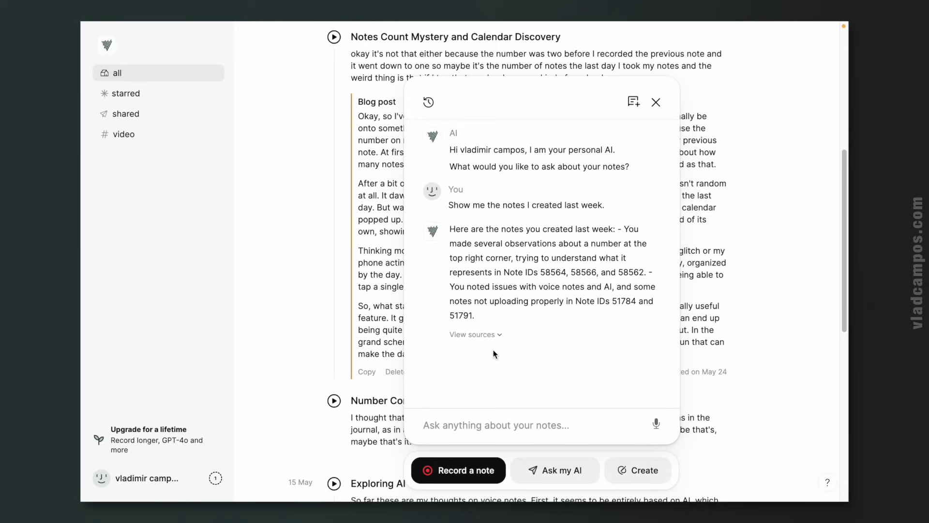
# Expand the source notes behind the AI's answer and close the chat
pyautogui.click(487, 335)
pyautogui.scroll(-1, 557, 339)
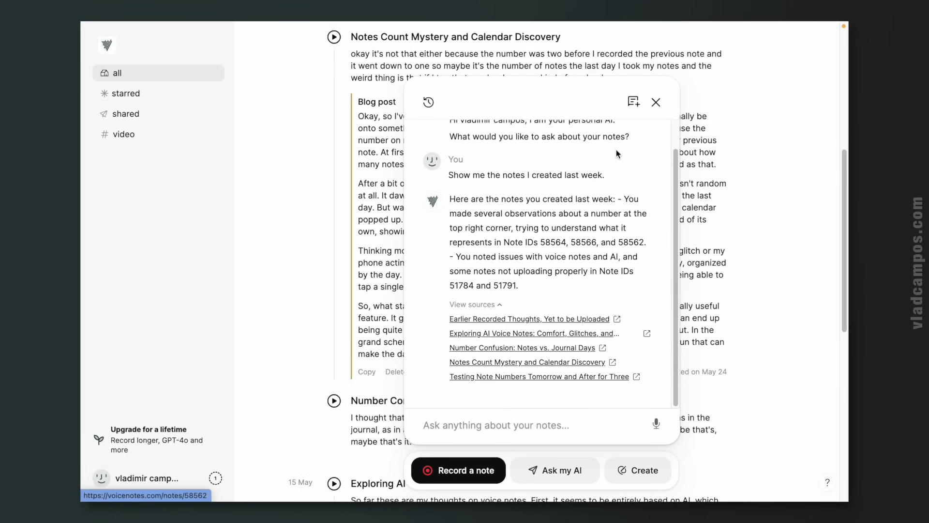
pyautogui.click(656, 101)
# Generate a list of main points from the "Lisbon Friday: Remembering Camera, Computer, Phone" note
pyautogui.scroll(-3, 658, 212)
pyautogui.scroll(-15, 657, 212)
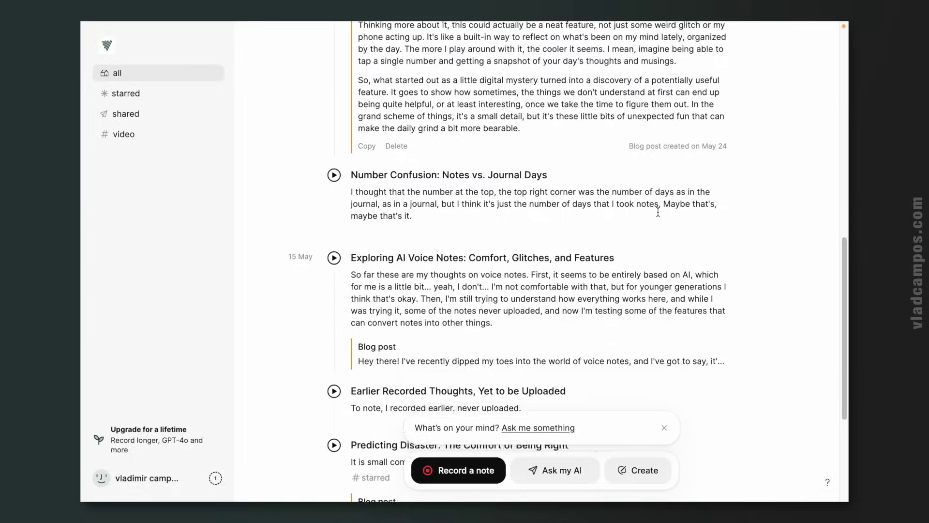
pyautogui.scroll(2, 643, 245)
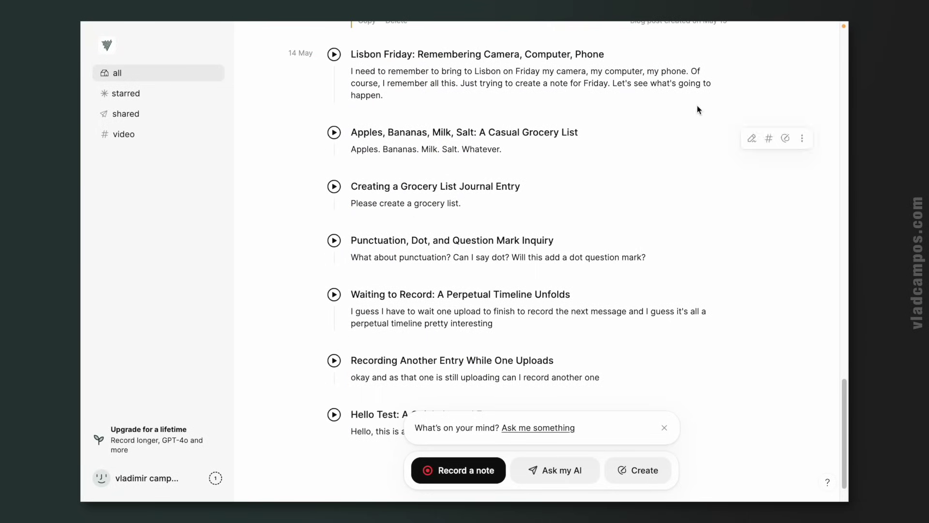
pyautogui.click(785, 61)
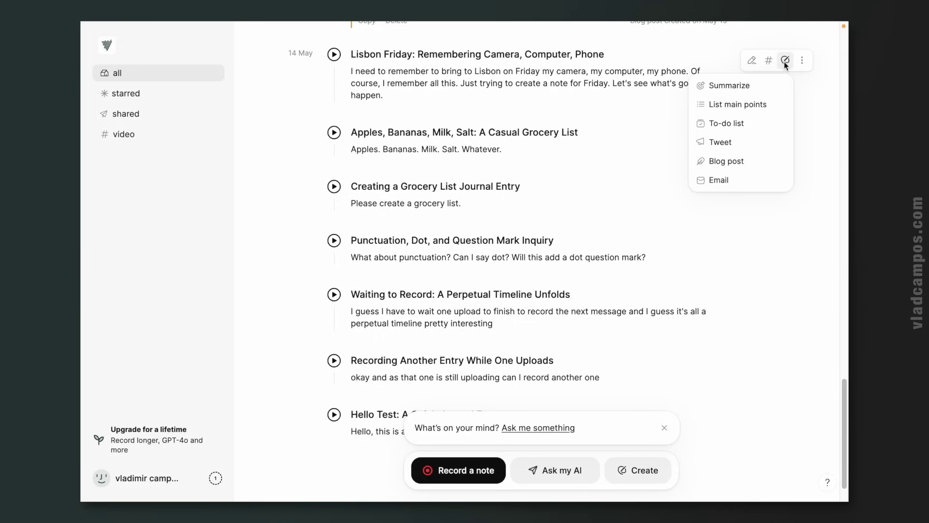
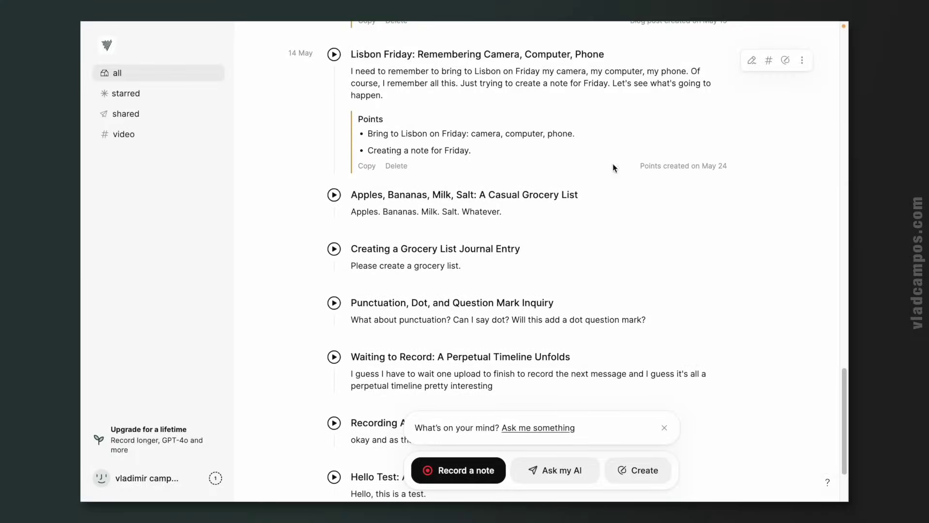
pyautogui.moveTo(558, 72); pyautogui.dragTo(579, 72)
# Generate a list of main points from the "Apples, Bananas, Milk, Salt: A Casual Grocery List" note
pyautogui.moveTo(755, 202)
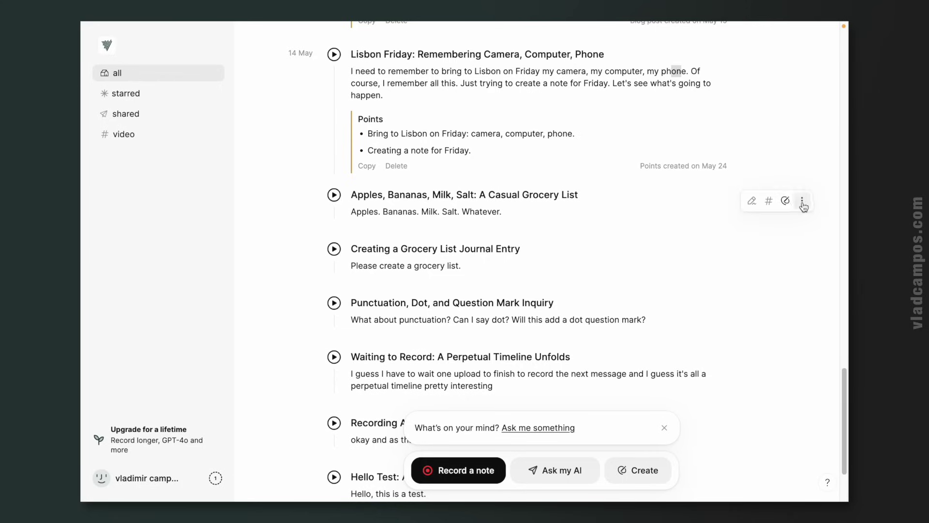
pyautogui.click(786, 201)
pyautogui.click(731, 243)
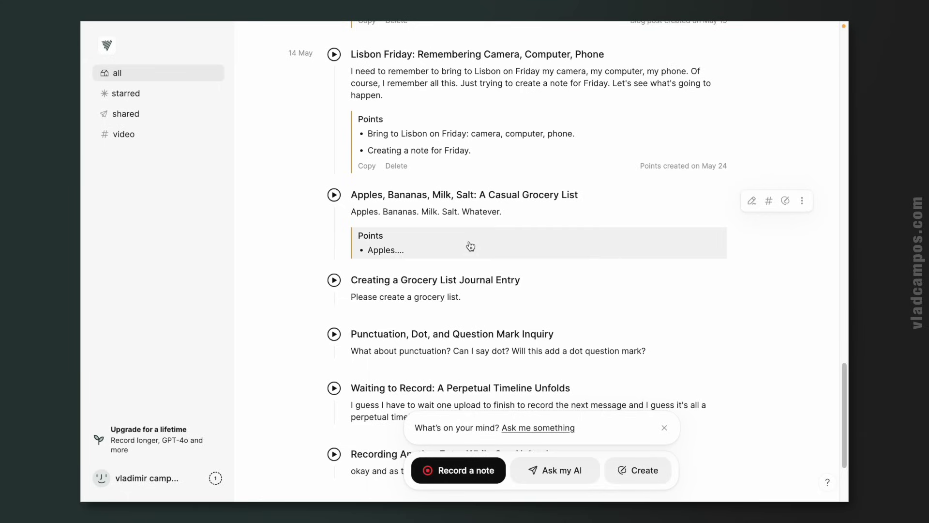
# Delete the main points from the Lisbon Friday note and generate a to-do list from it instead
pyautogui.click(396, 166)
pyautogui.click(394, 212)
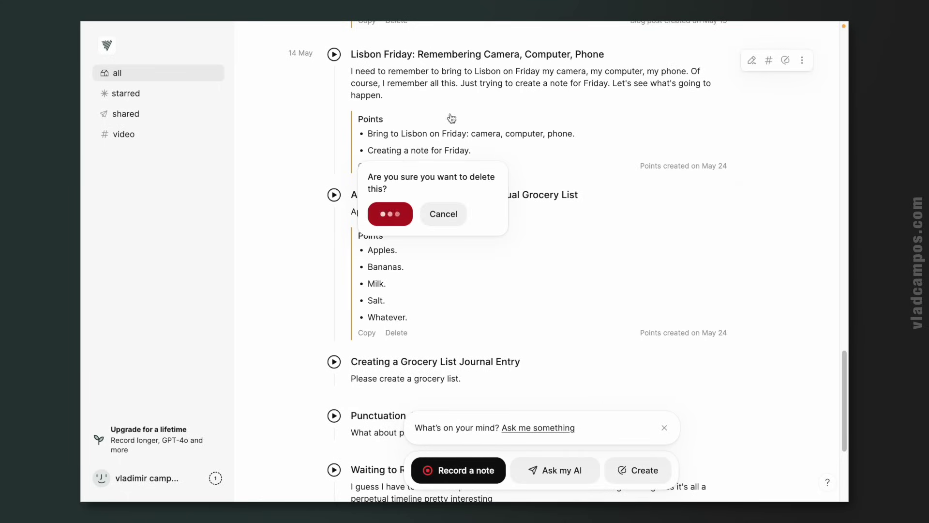
pyautogui.click(785, 60)
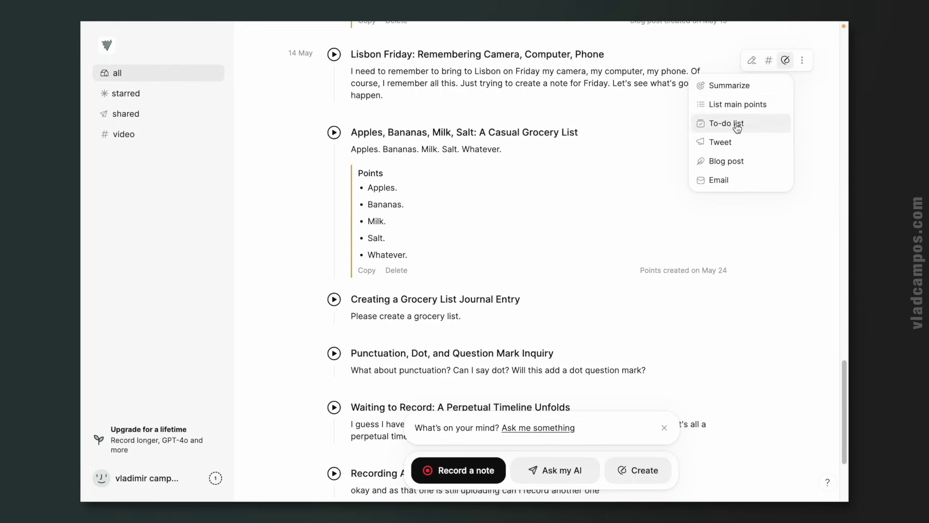
pyautogui.click(731, 124)
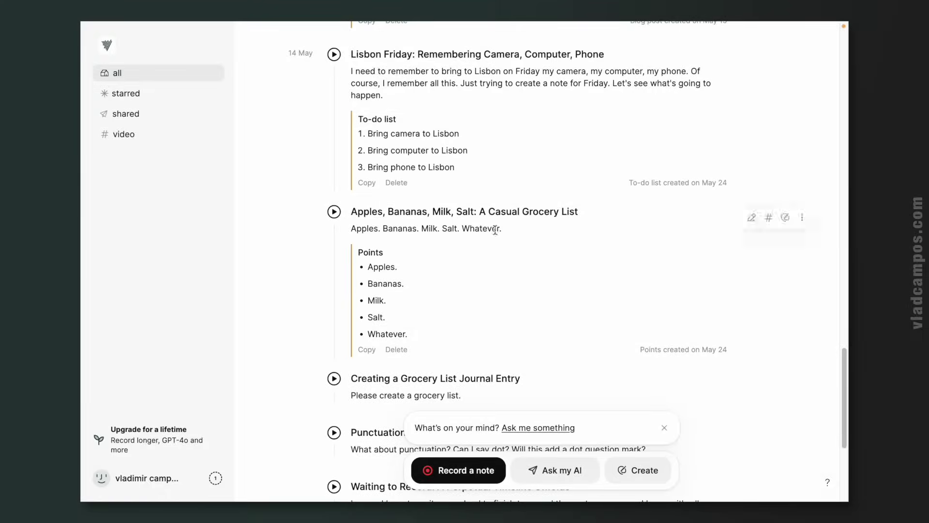
# Delete the main points from the "Apples, Bananas, Milk, Salt" note and generate a to-do list from it instead
pyautogui.click(396, 350)
pyautogui.press('Return')
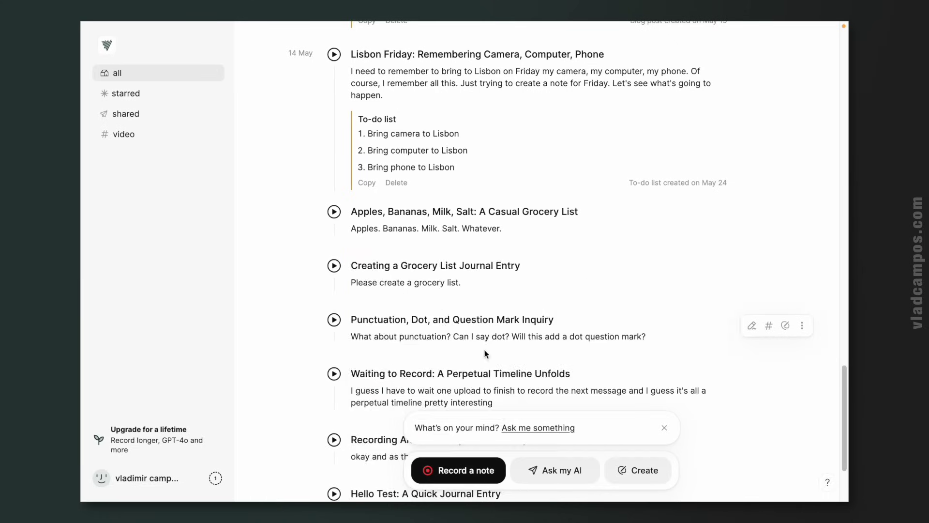
pyautogui.click(802, 218)
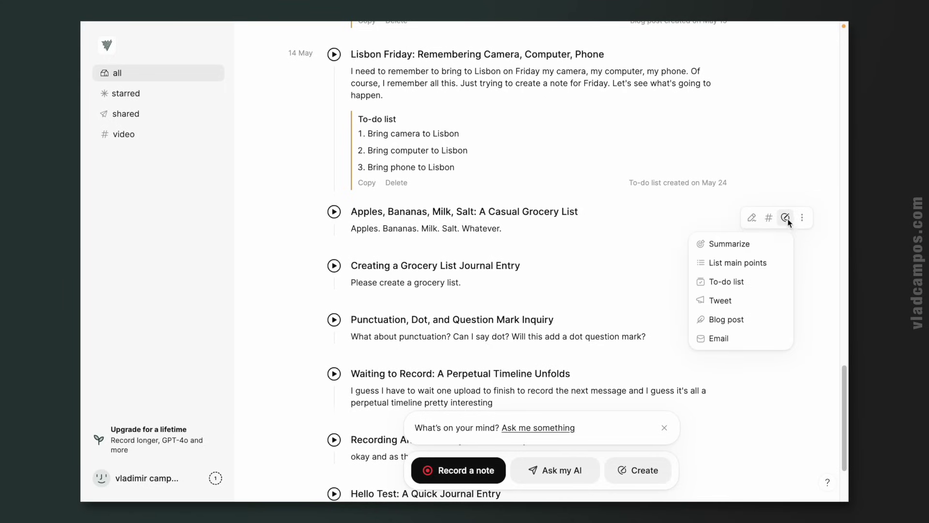
pyautogui.click(751, 279)
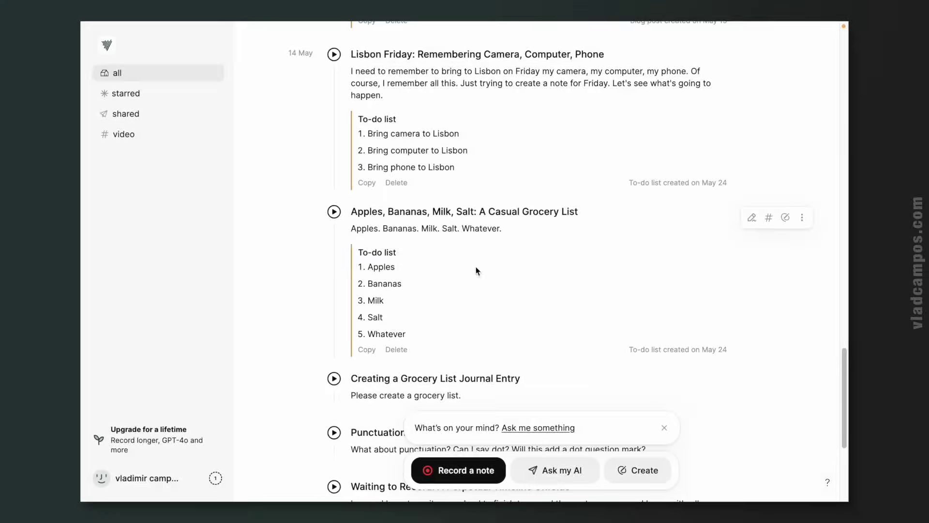
# Generate a tweet from the Lisbon Friday note and copy the tweet's text
pyautogui.click(785, 60)
pyautogui.click(744, 142)
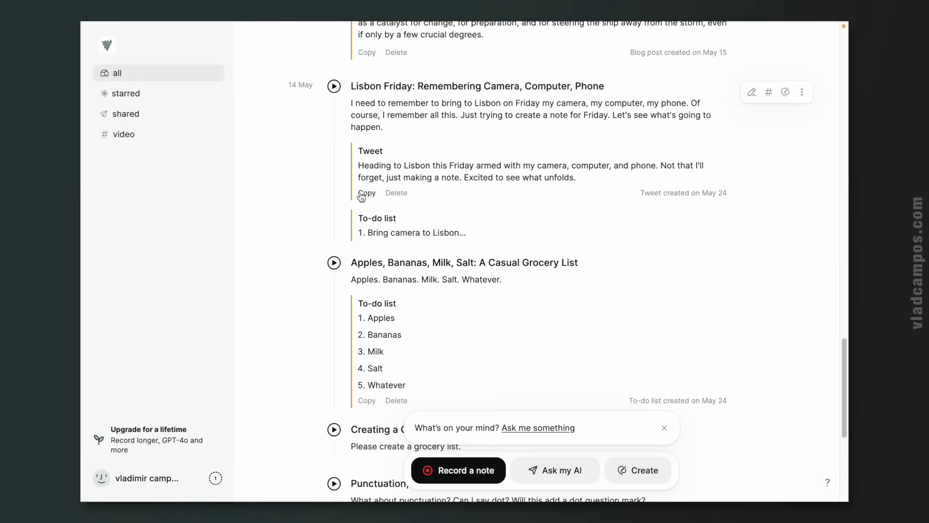
pyautogui.click(364, 193)
# Look through the additional actions available for the "Apples, Bananas, Milk, Salt" note
pyautogui.scroll(-3, 710, 276)
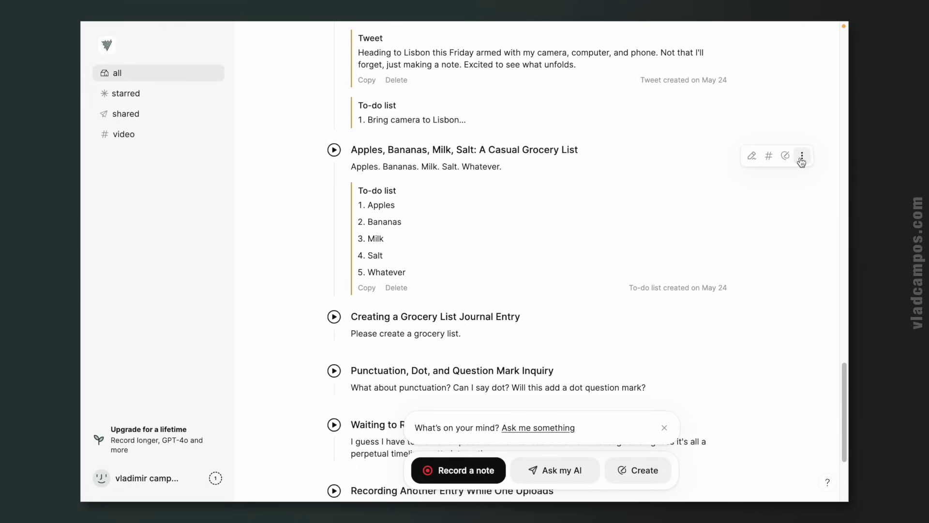
pyautogui.click(802, 156)
pyautogui.click(739, 200)
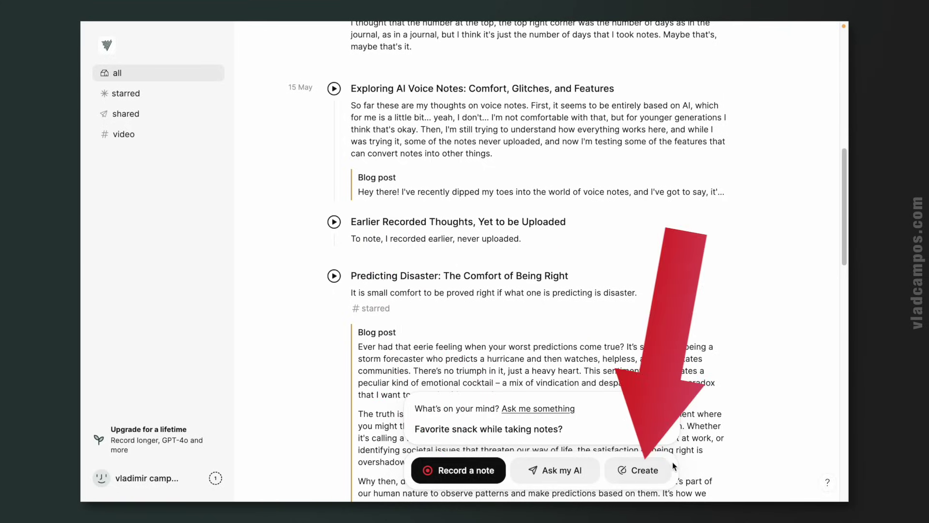
# Start a new AI creation with the custom instructions "Create a social media post."
pyautogui.click(651, 472)
pyautogui.click(652, 472)
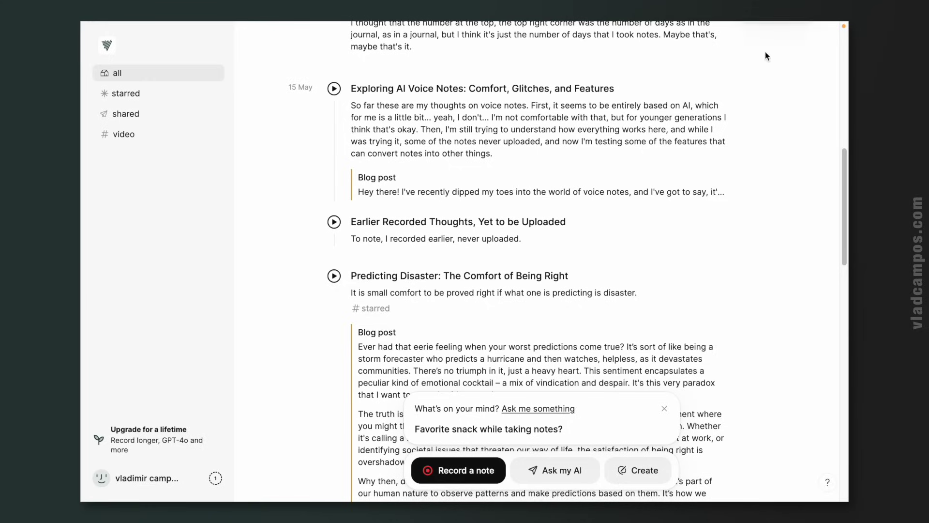
pyautogui.click(628, 479)
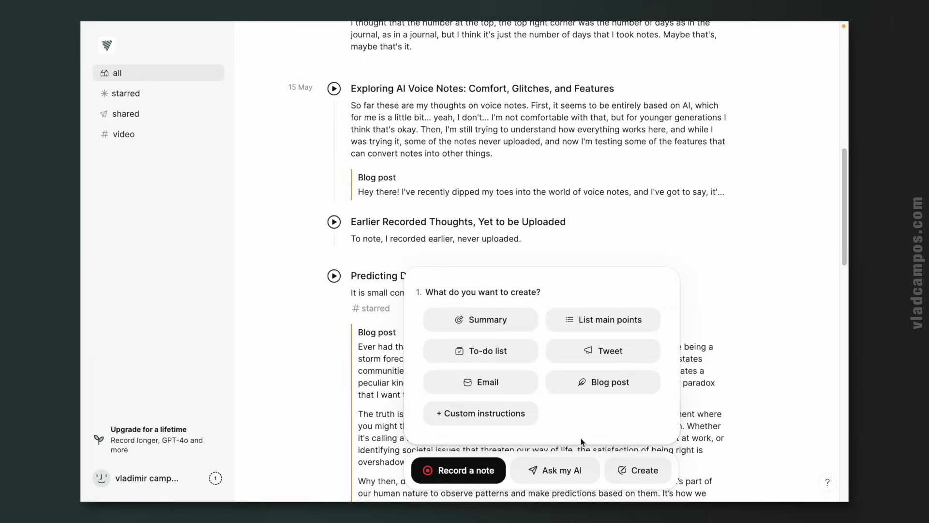
pyautogui.click(510, 416)
pyautogui.click(461, 249)
pyautogui.write('Create a social media post.')
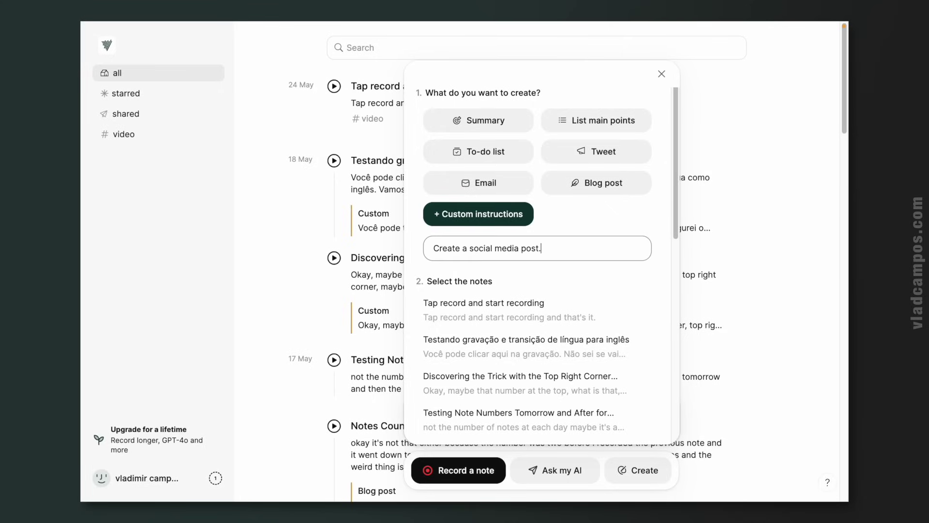
# Select the Lisbon Friday note as the source and create the custom social media post from it
pyautogui.scroll(-5, 497, 301)
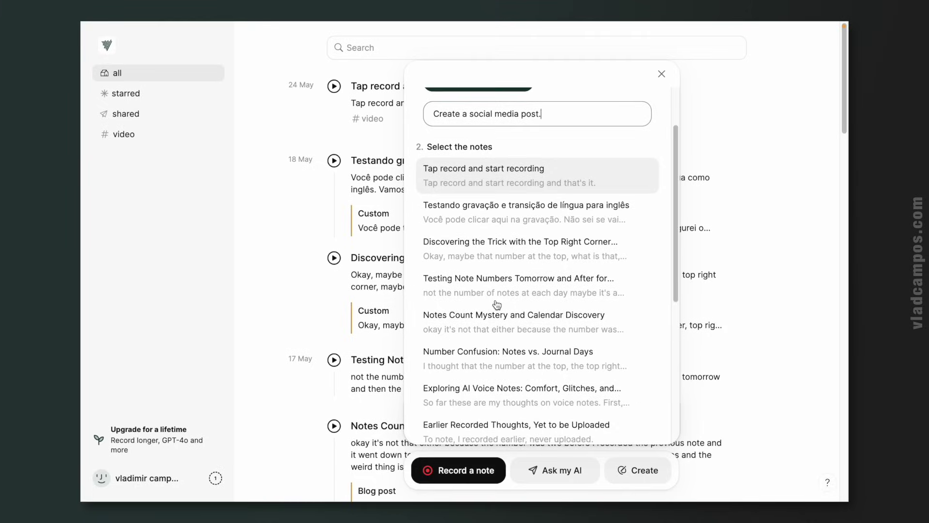
pyautogui.scroll(-3, 497, 304)
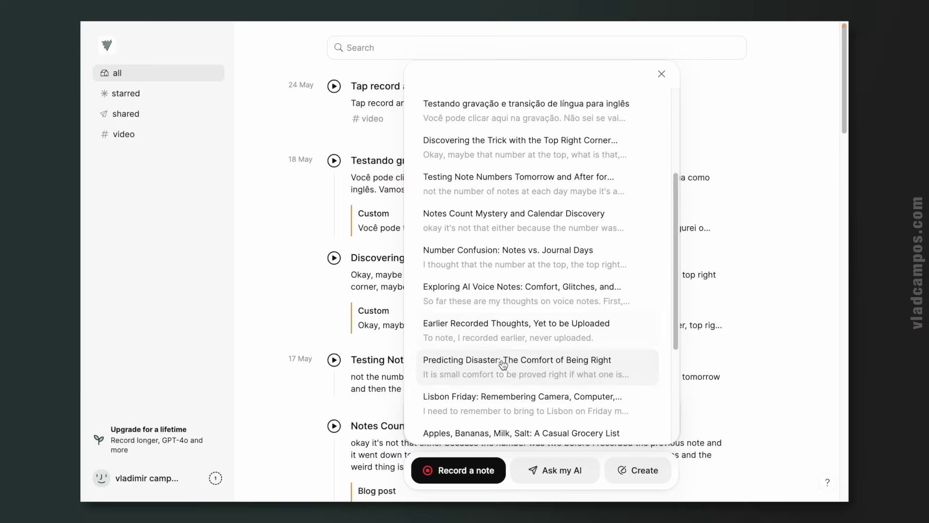
pyautogui.click(523, 409)
pyautogui.click(534, 417)
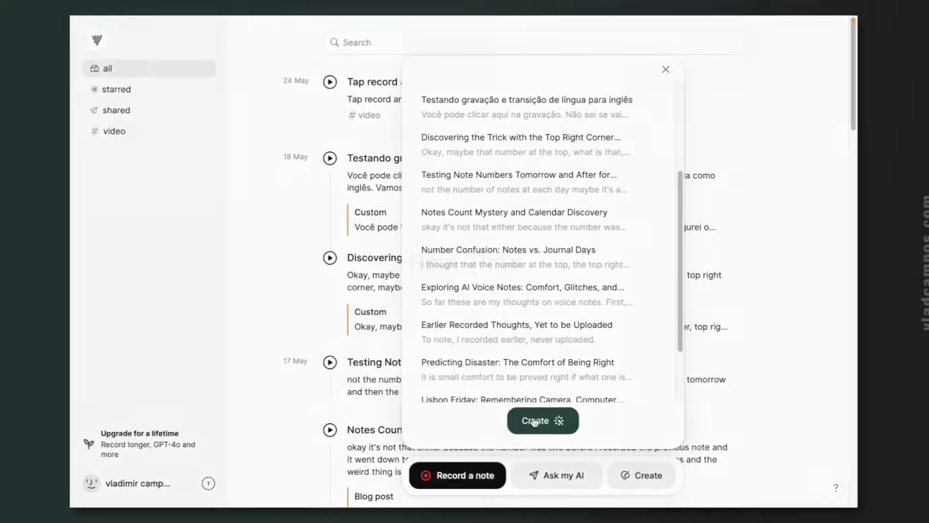